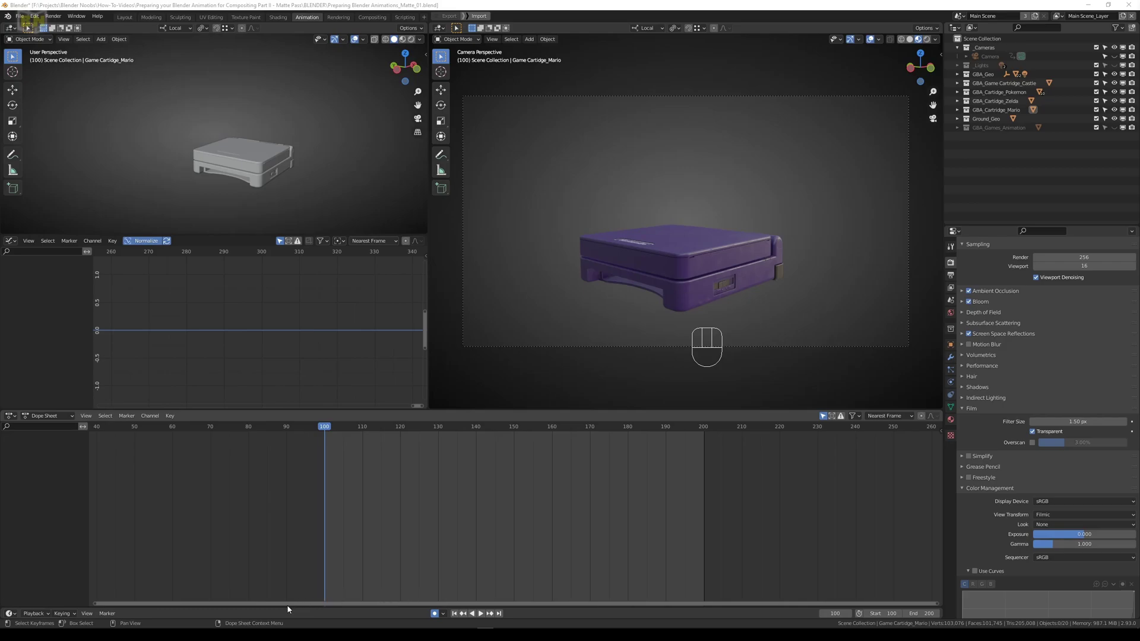
- Play back the rendered Animation_Matte_Pass0100-0200.mkv in VLC with Ctrl+F11
key(ctrl+F11)
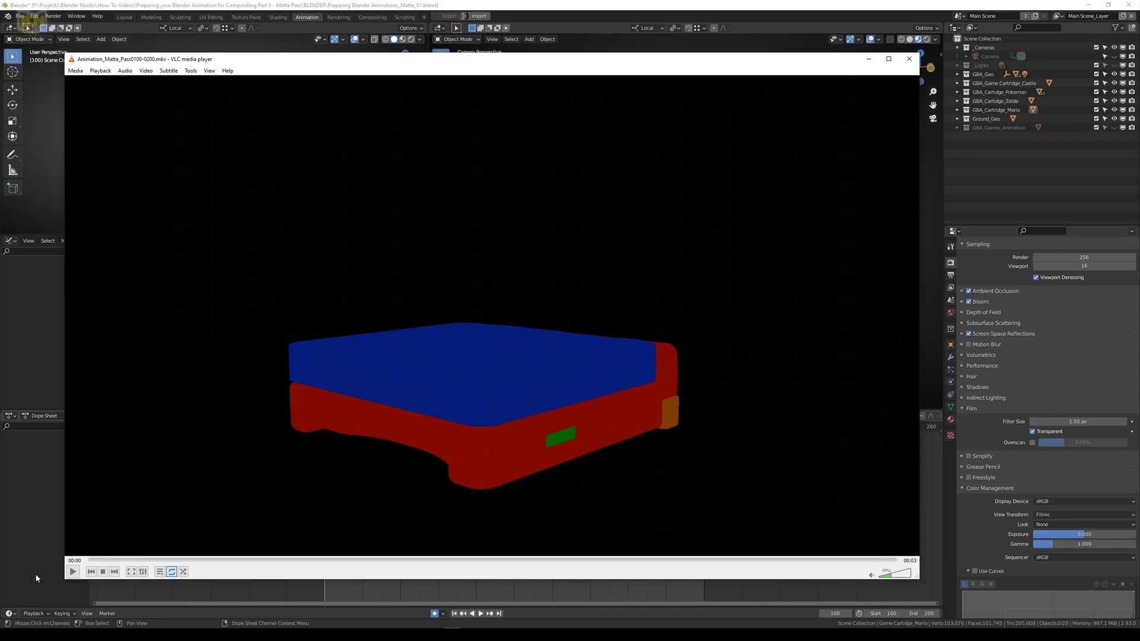
- Play the matte pass video, pause at 00:02, and scrub back to 00:01
click(73, 571)
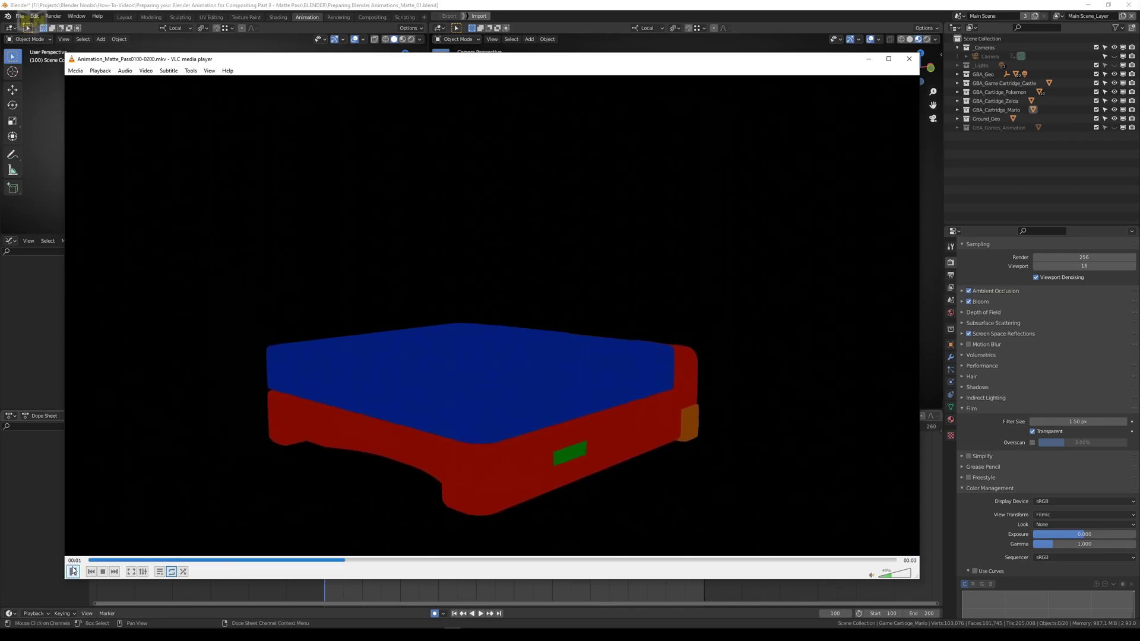
click(73, 570)
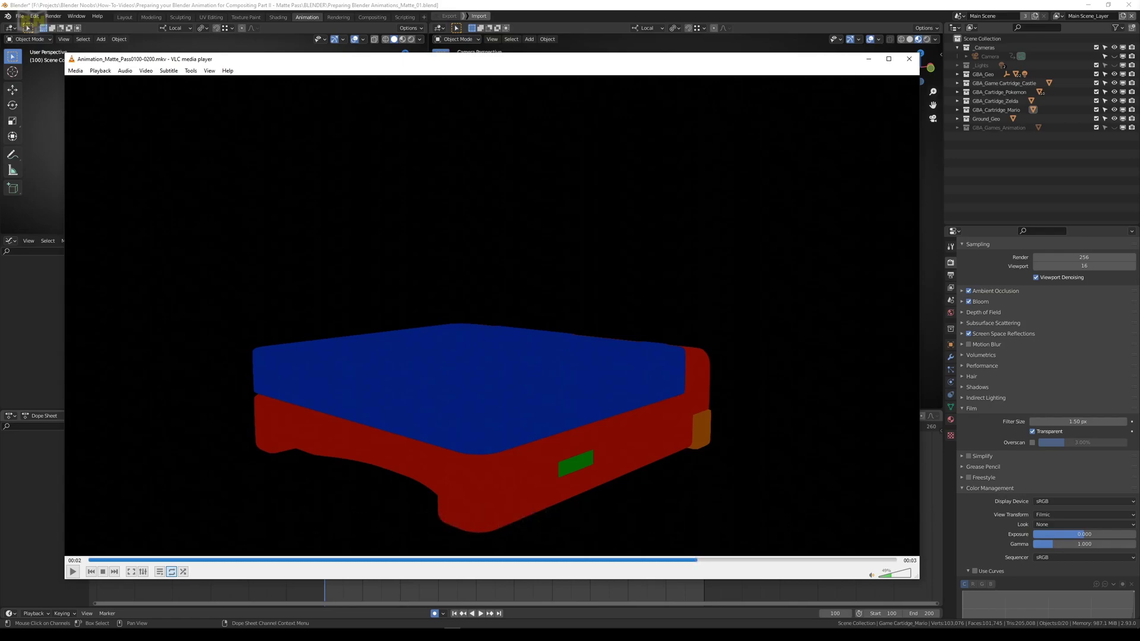
drag(140, 560, 506, 560)
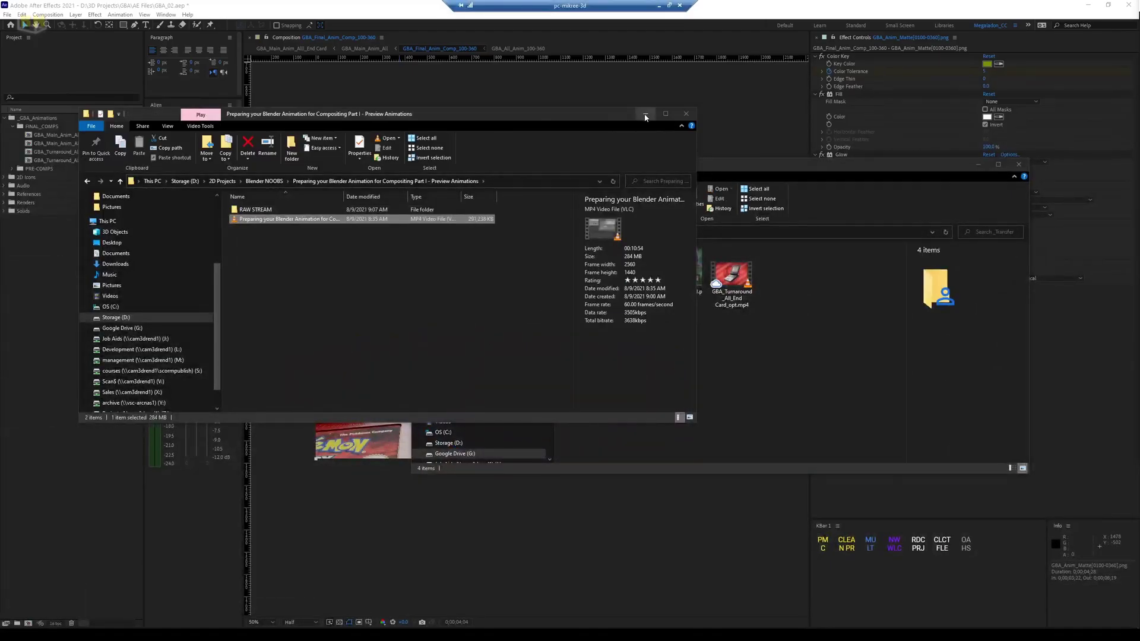
- Close the Explorer windows, view the GBA comp at 100% and 50%, then return locally
click(356, 8)
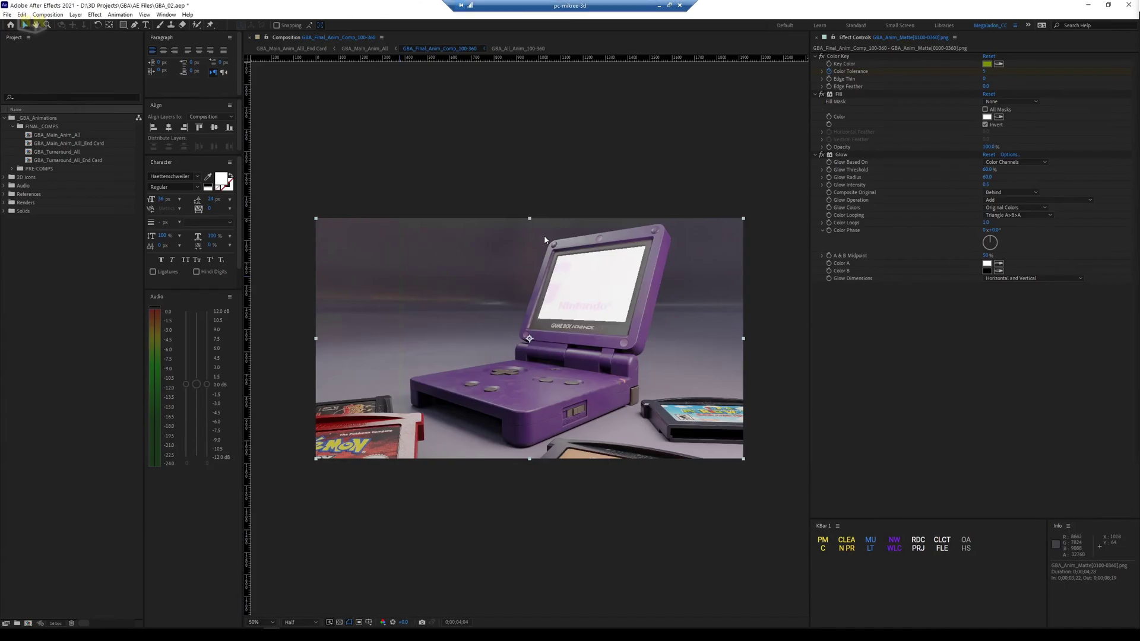
key(slash)
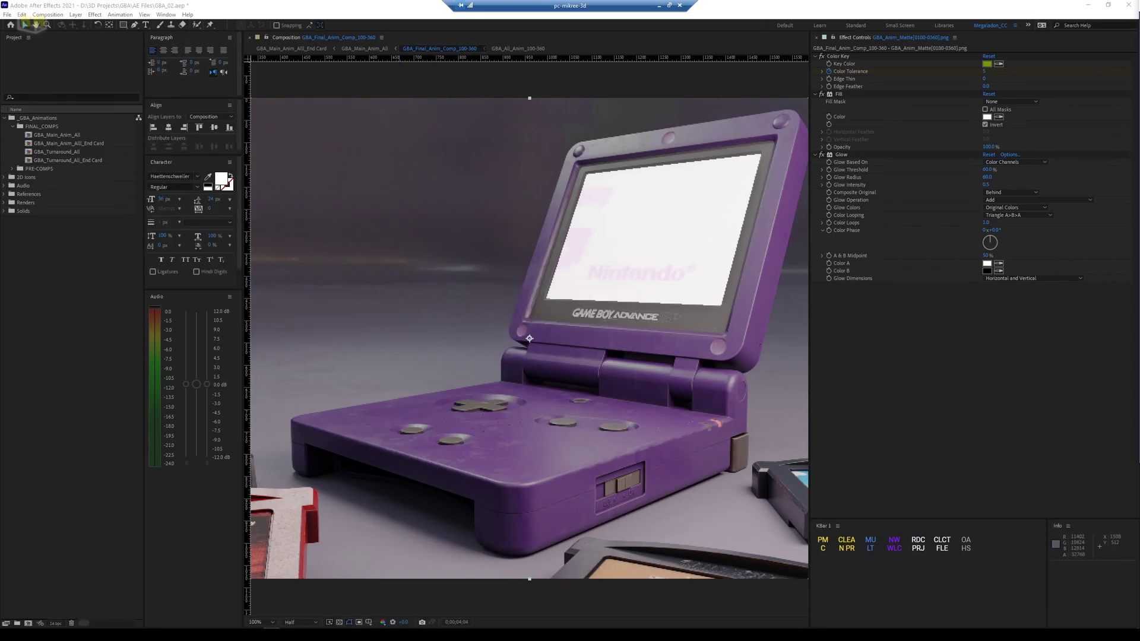
key(comma)
key(comma)
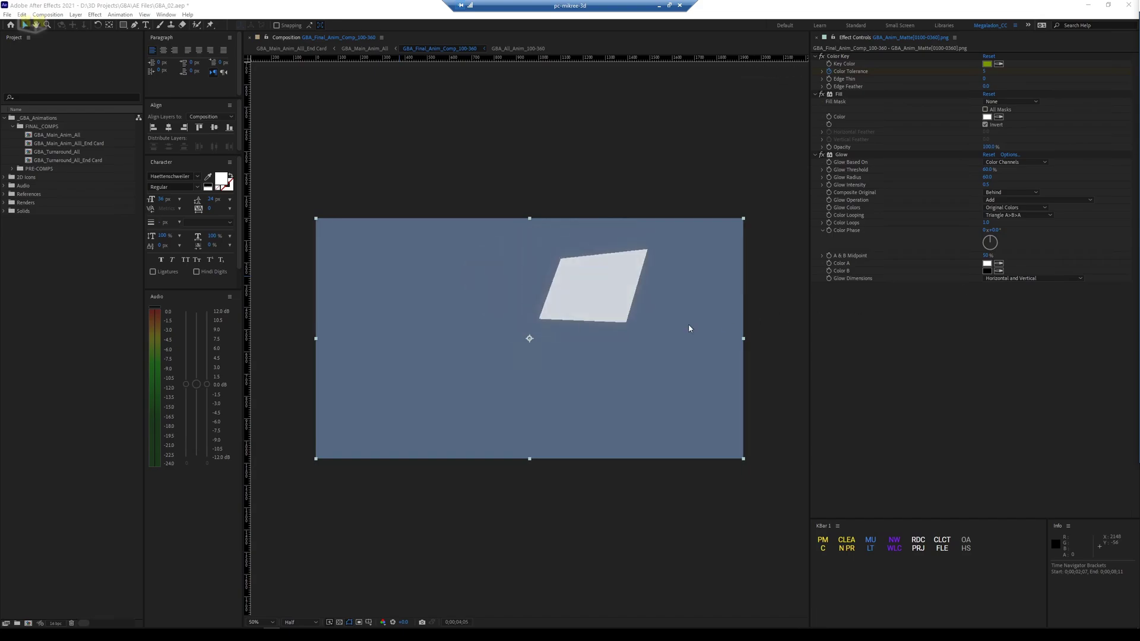
key(slash)
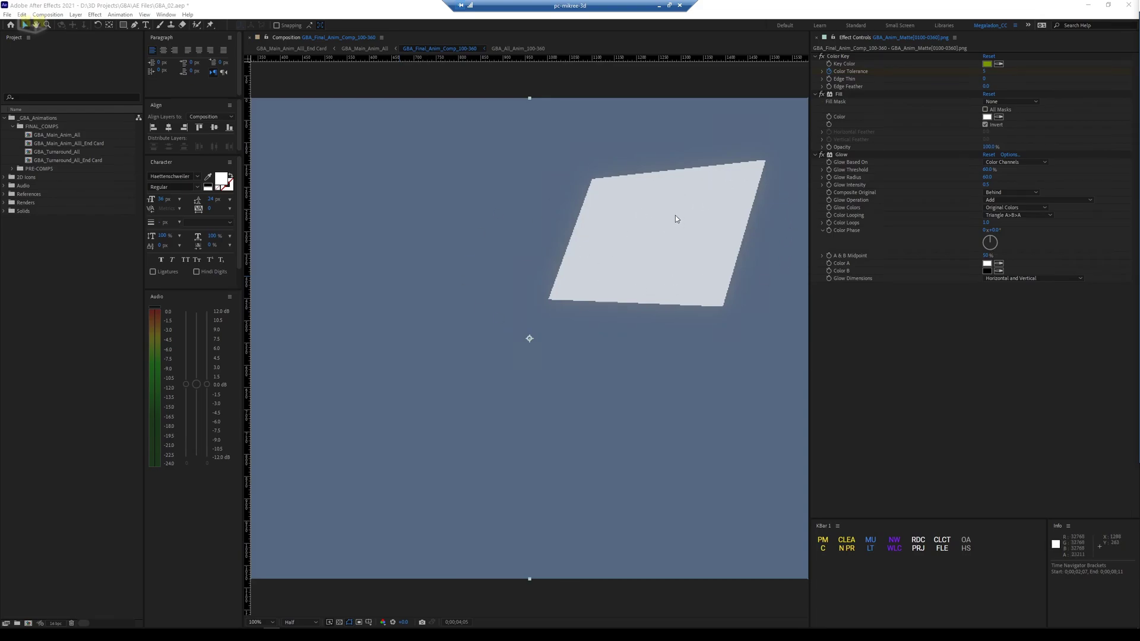
click(659, 5)
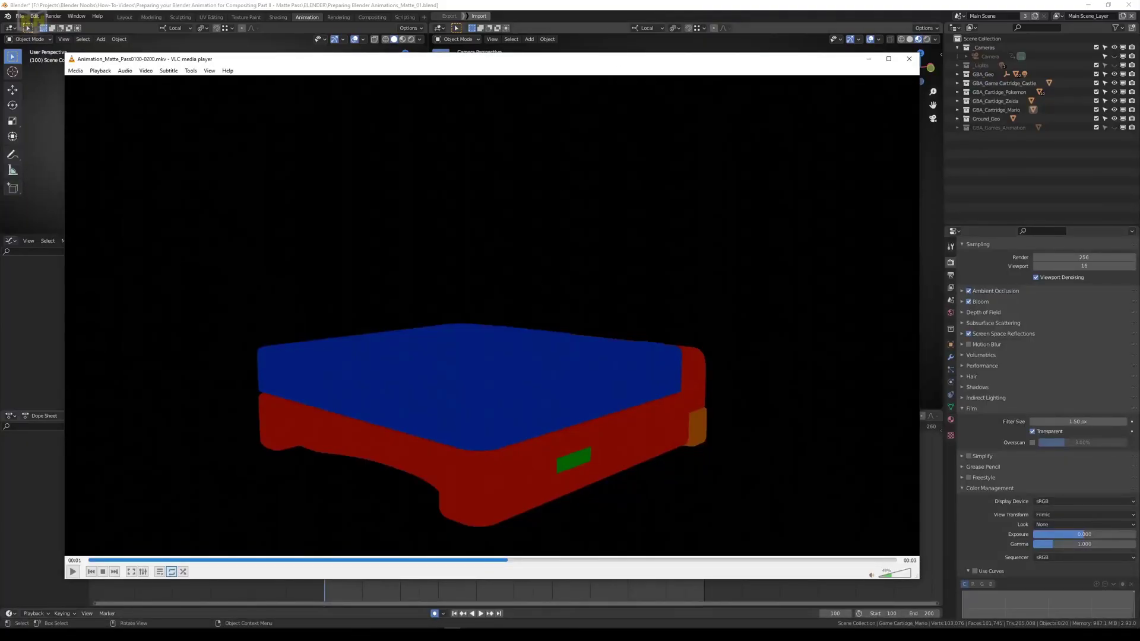
- Close VLC and scrub the Dope Sheet through the cartridge animation
click(908, 59)
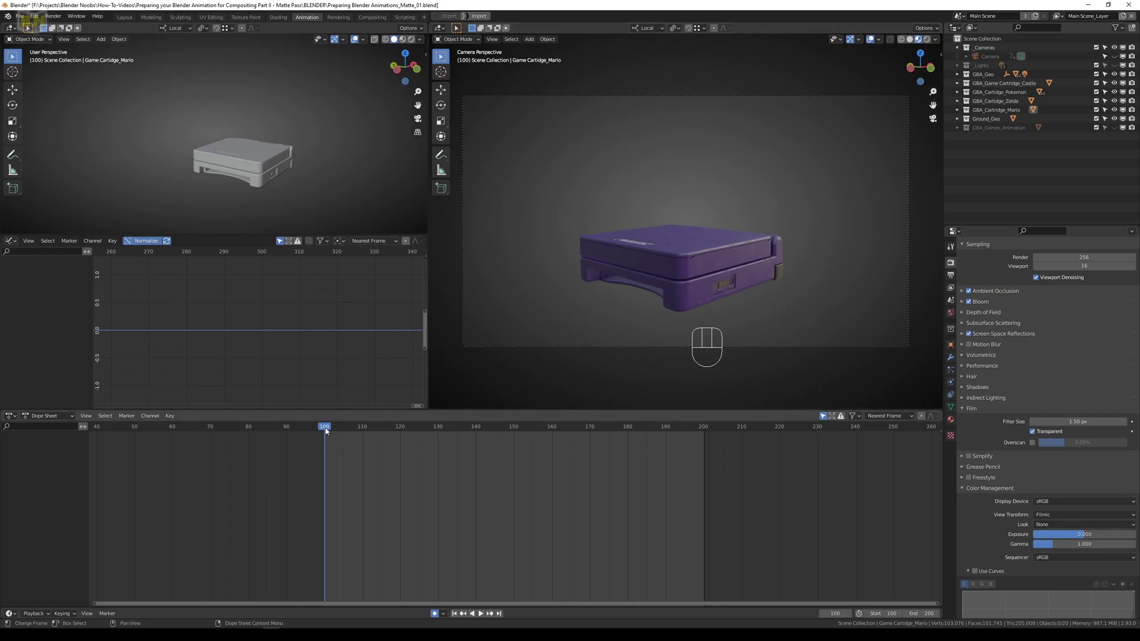
mouse_move(326, 428)
mouse_down()
mouse_move(704, 427)
mouse_move(325, 442)
mouse_up()
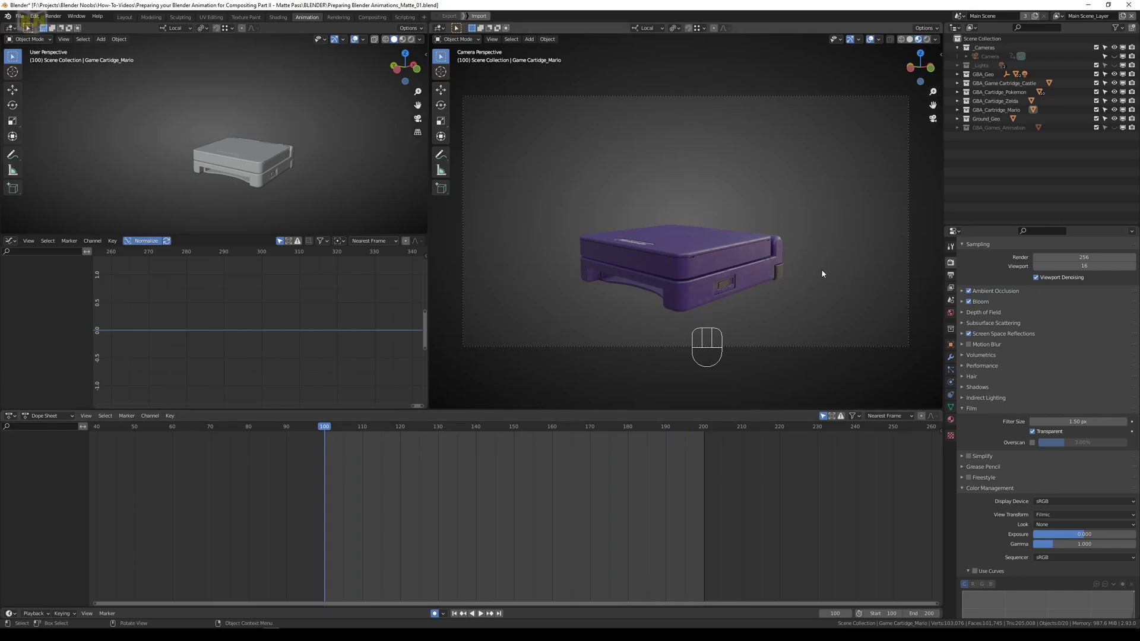
- Switch the render engine to Workbench
click(950, 275)
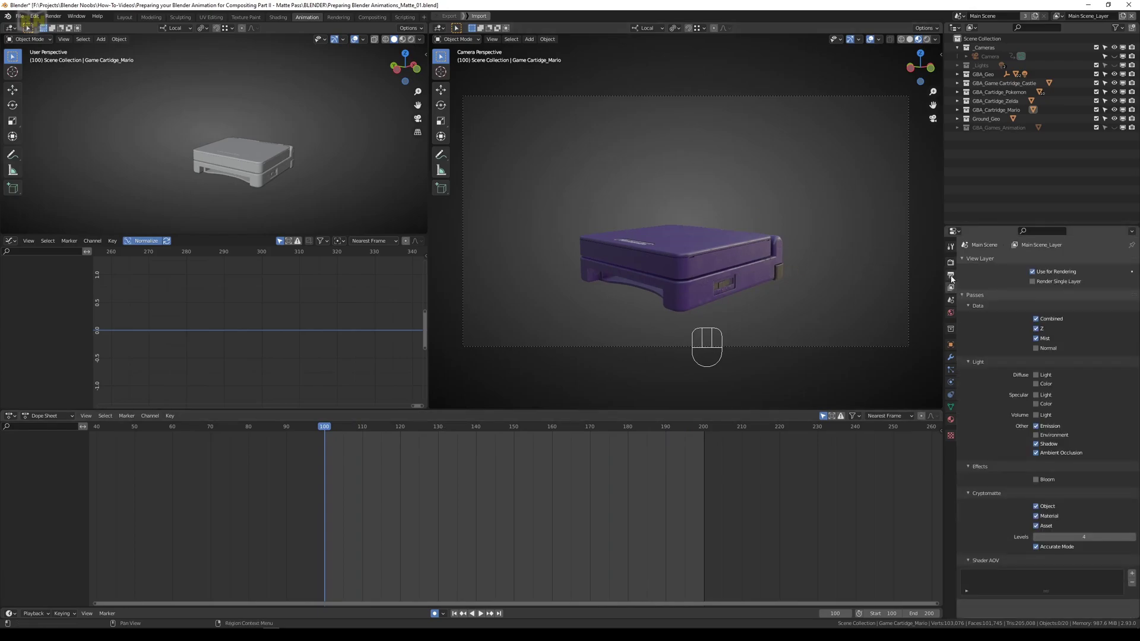
click(950, 262)
click(1052, 260)
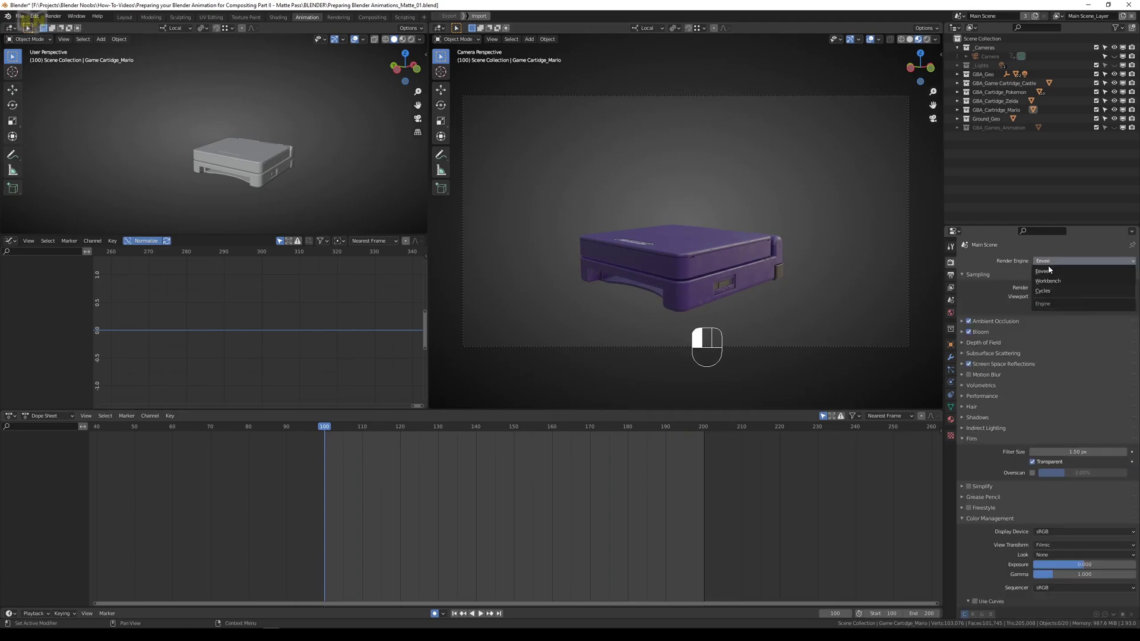
click(1045, 281)
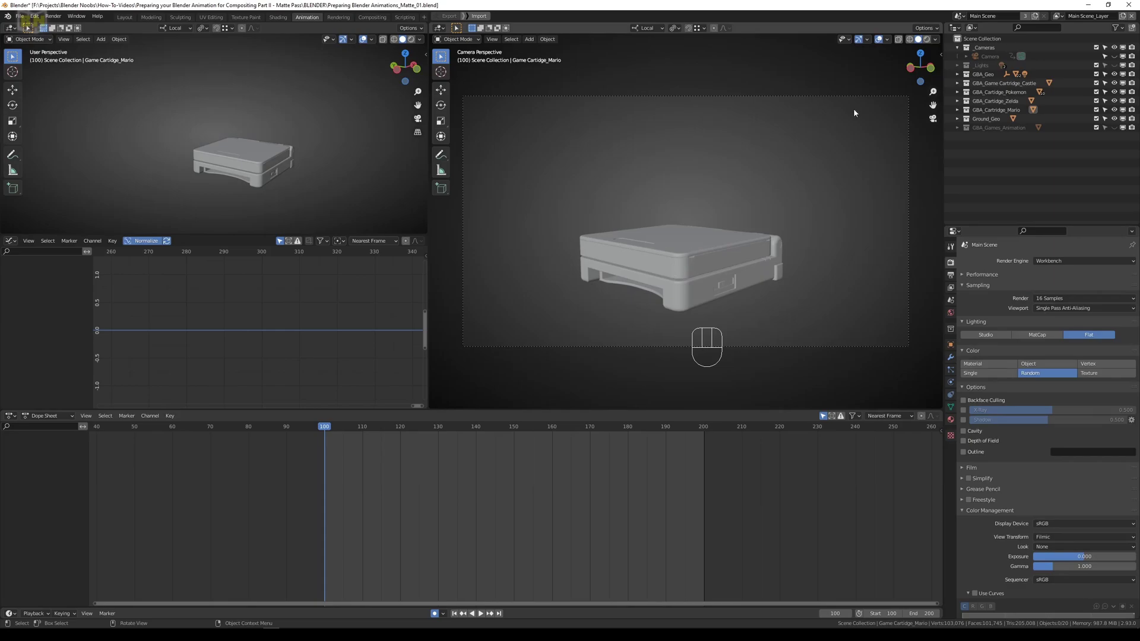
- Set the viewport shading lighting to Flat with a Viewport background
click(936, 39)
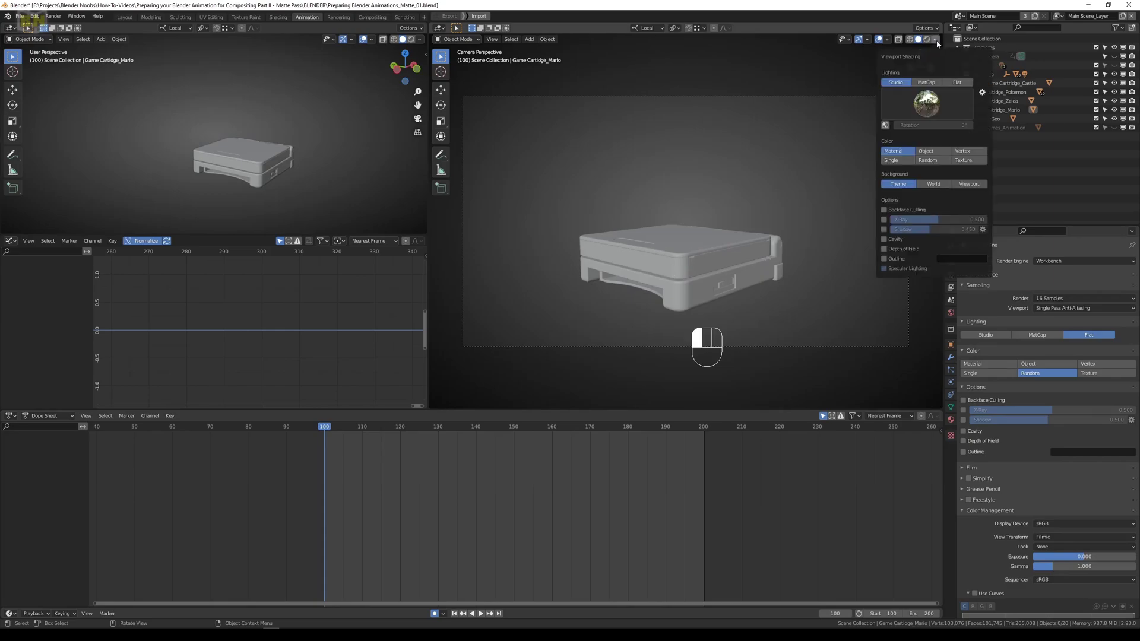
click(955, 83)
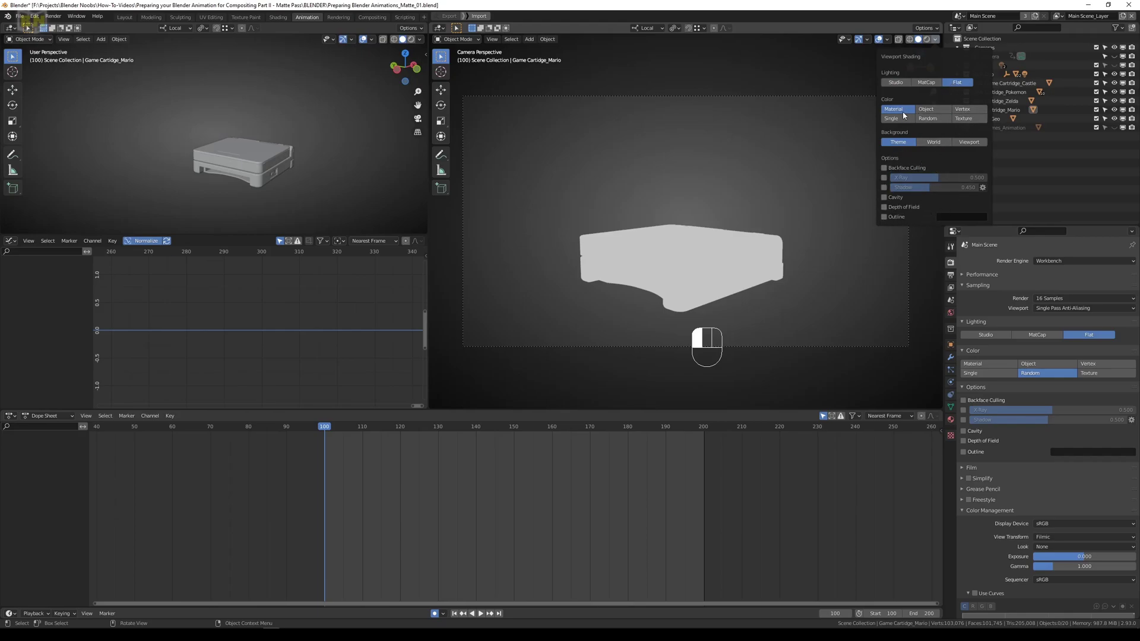
click(962, 142)
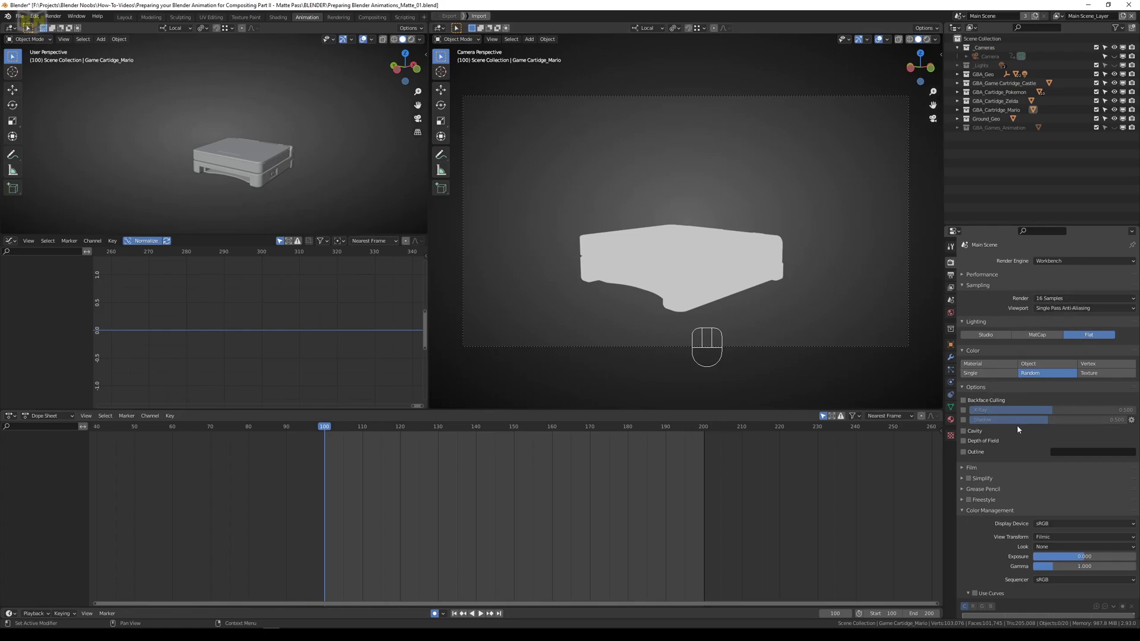
scroll(1018, 428, down, 3)
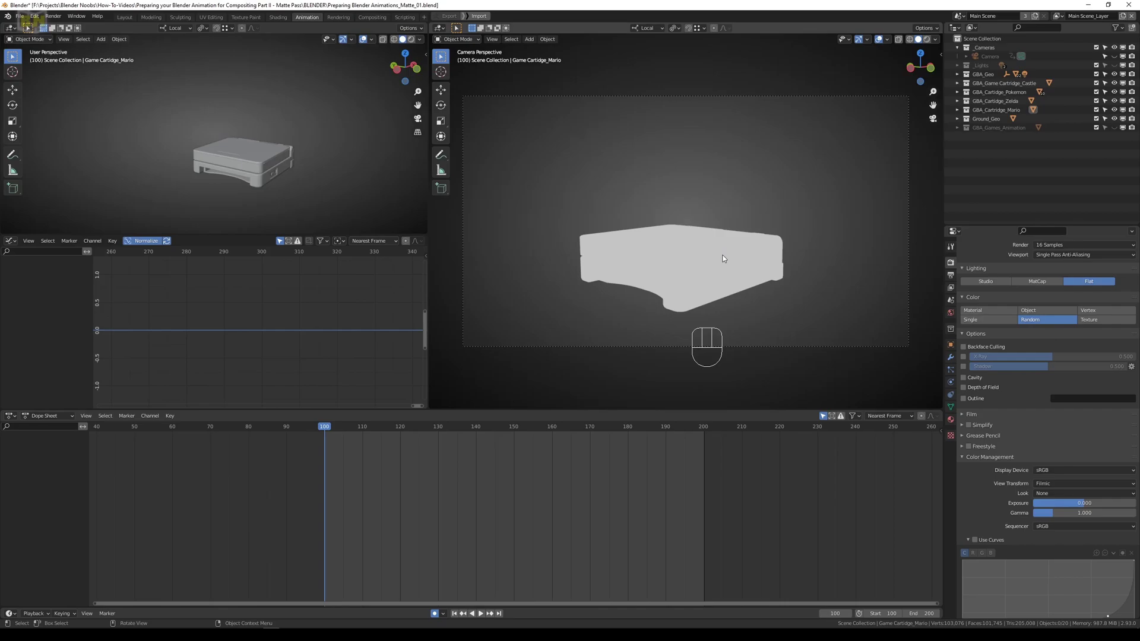
- Switch the camera view to Rendered shading, showing flat random colours on transparency
key(z)
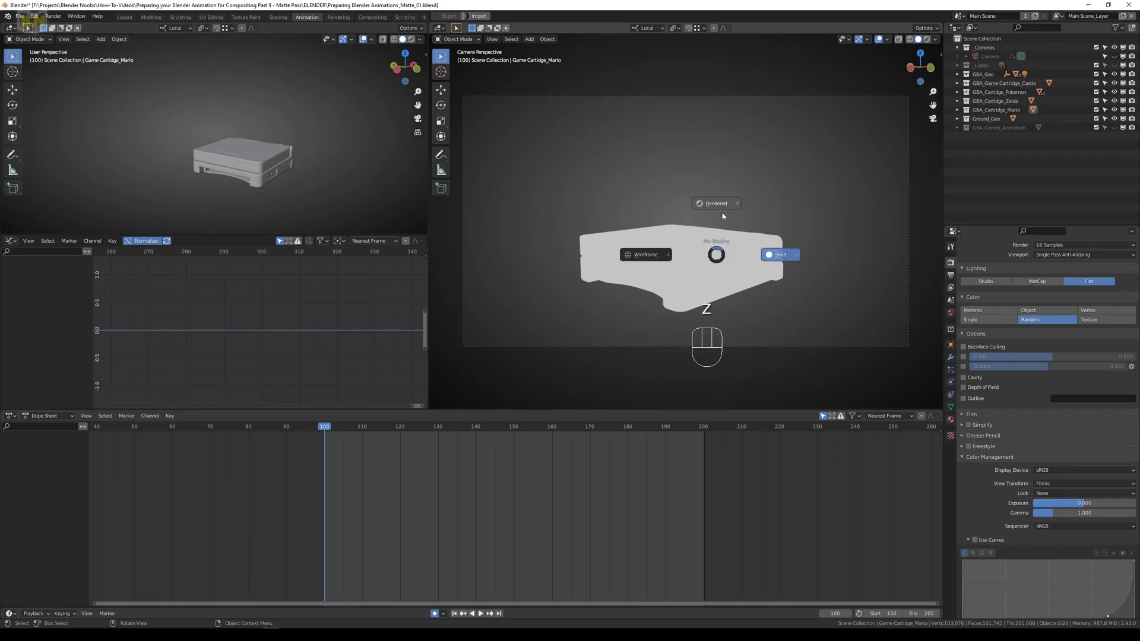
click(722, 212)
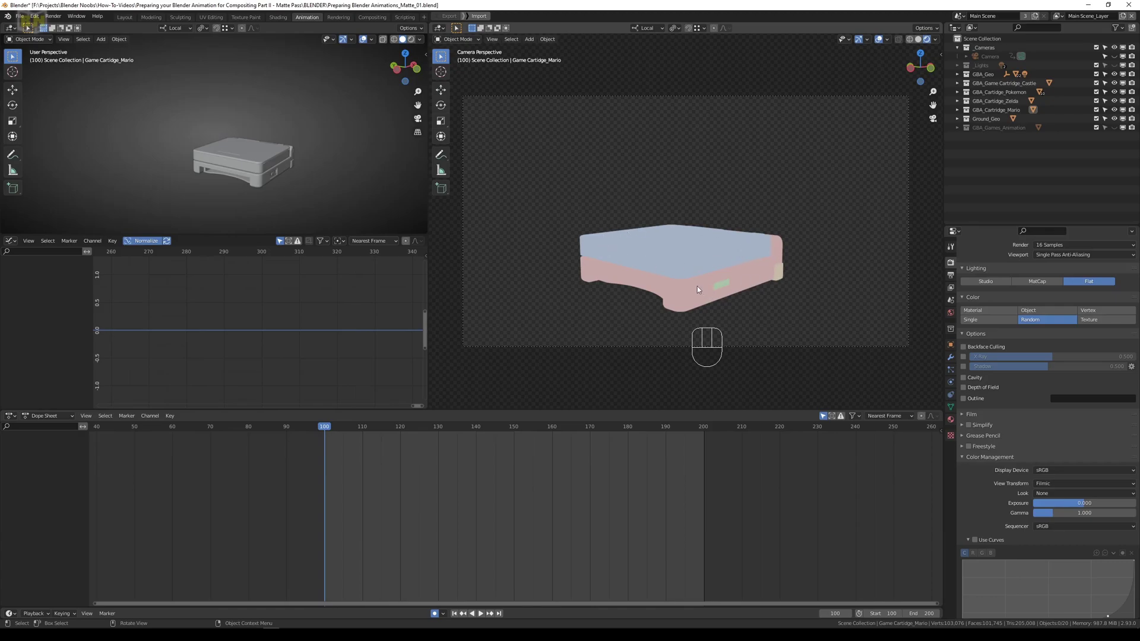
scroll(774, 311, down, 1)
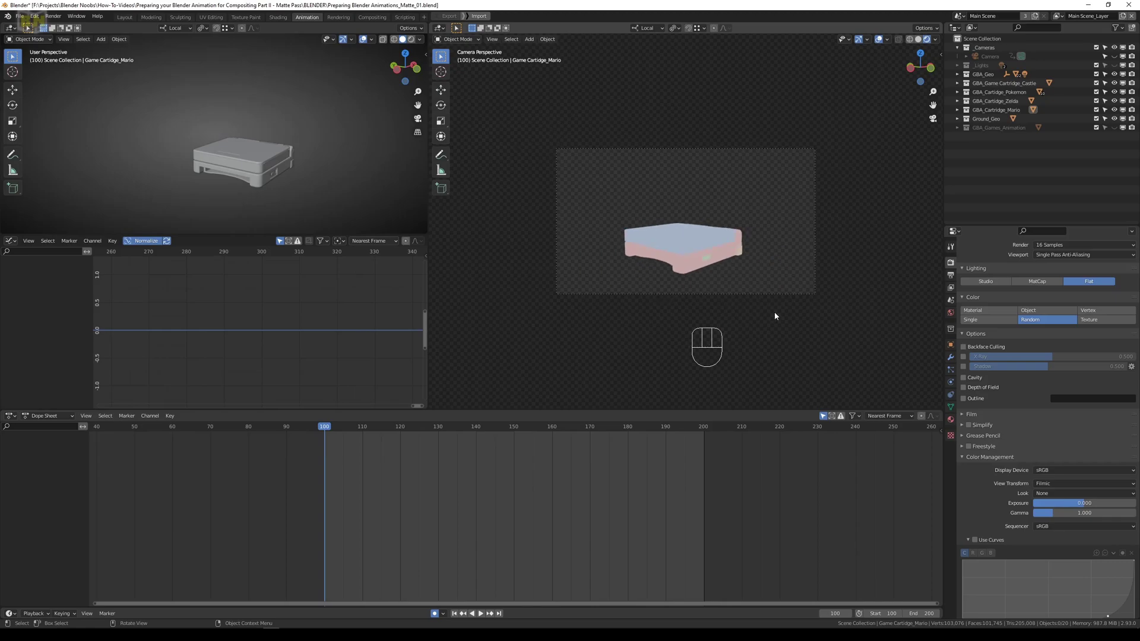
scroll(774, 310, up, 4)
scroll(1023, 453, down, 1)
scroll(1024, 454, down, 3)
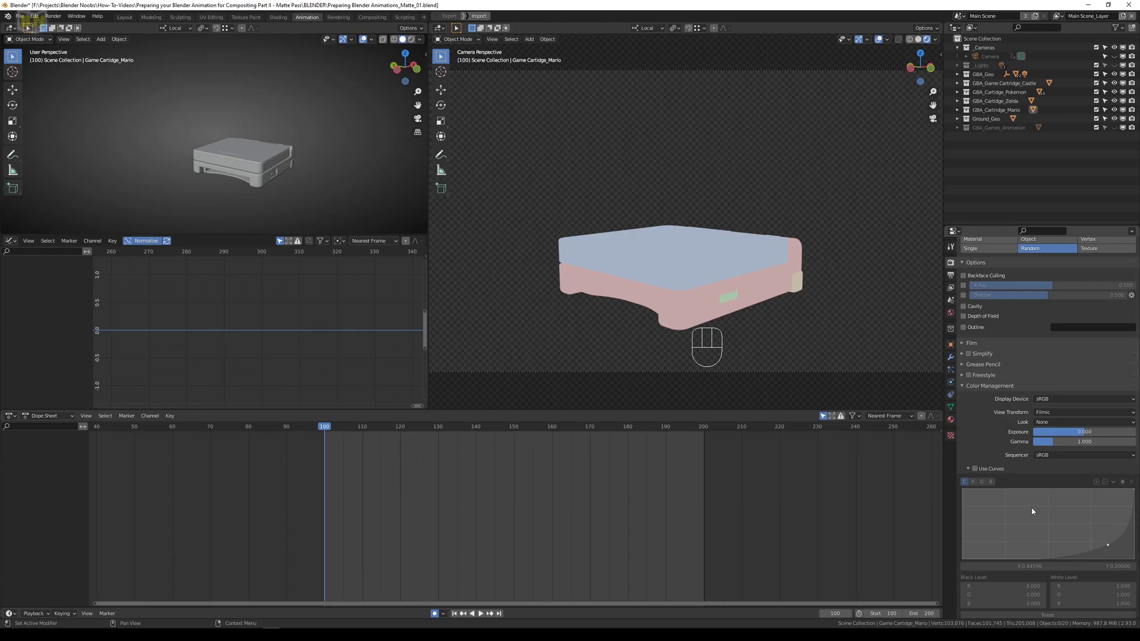
- Enable Use Curves, reset the curve, and drag a point down to deepen the colours
click(980, 470)
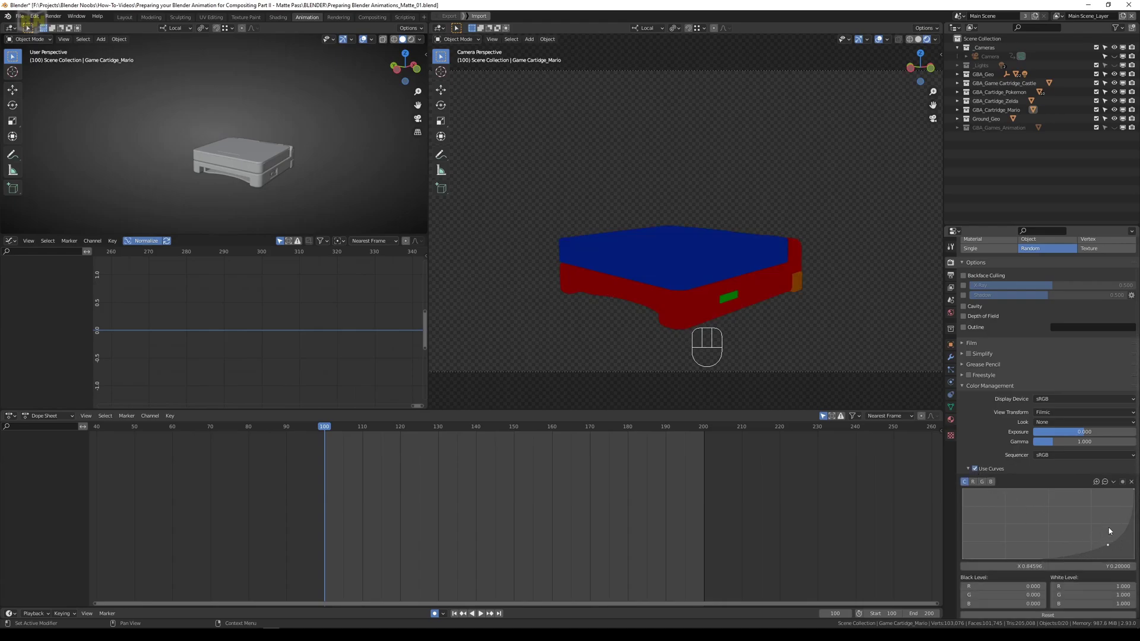
click(1113, 482)
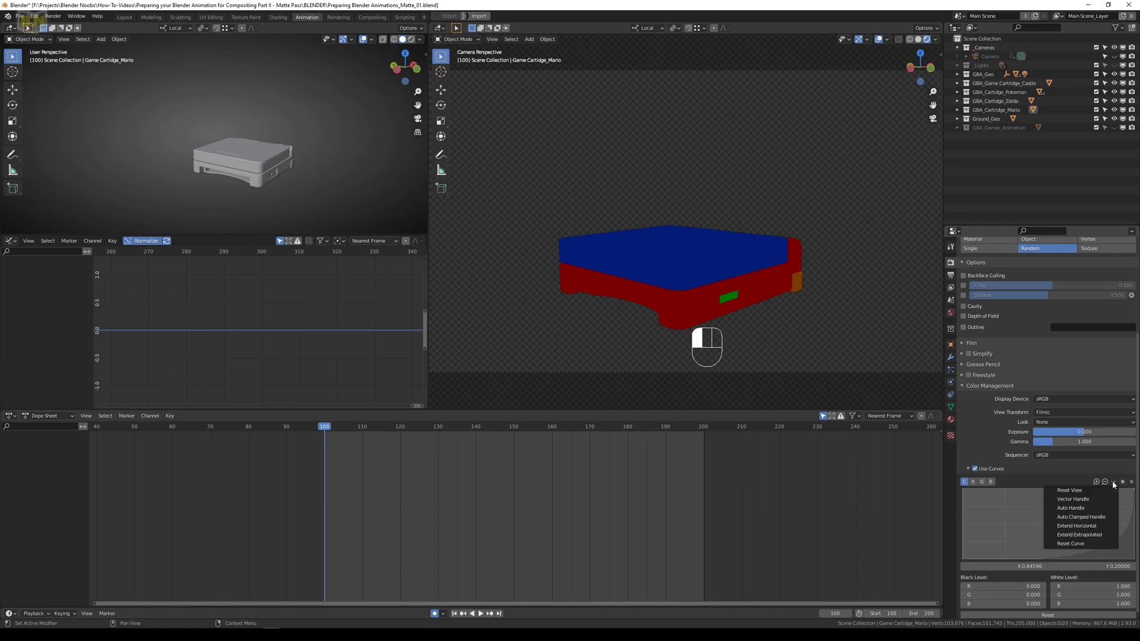
click(1077, 544)
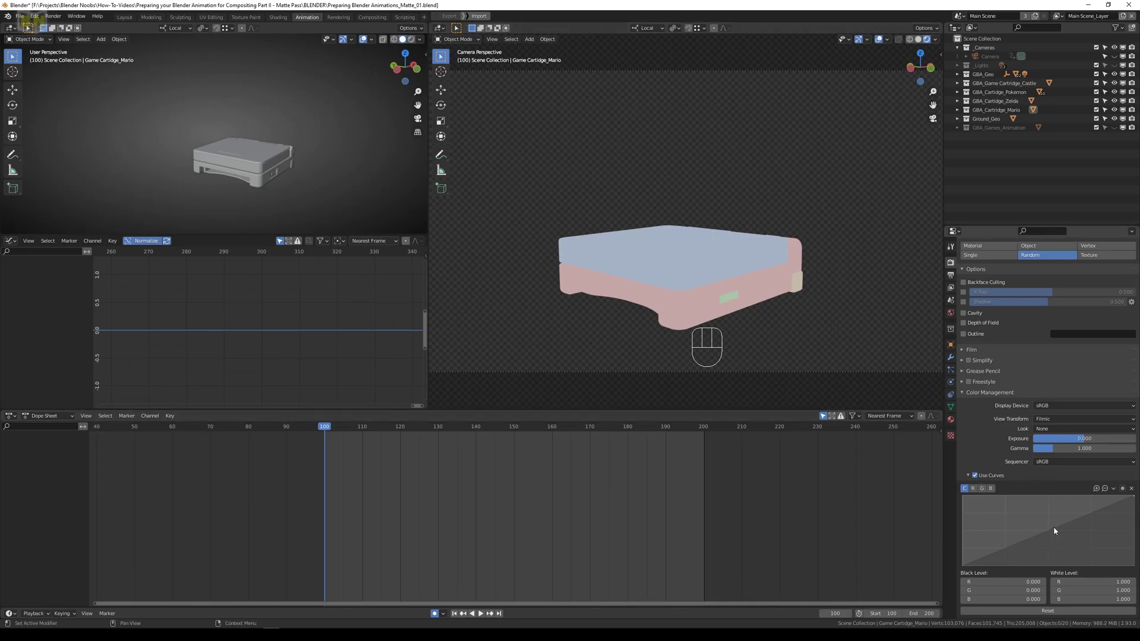
drag(1054, 526, 1090, 556)
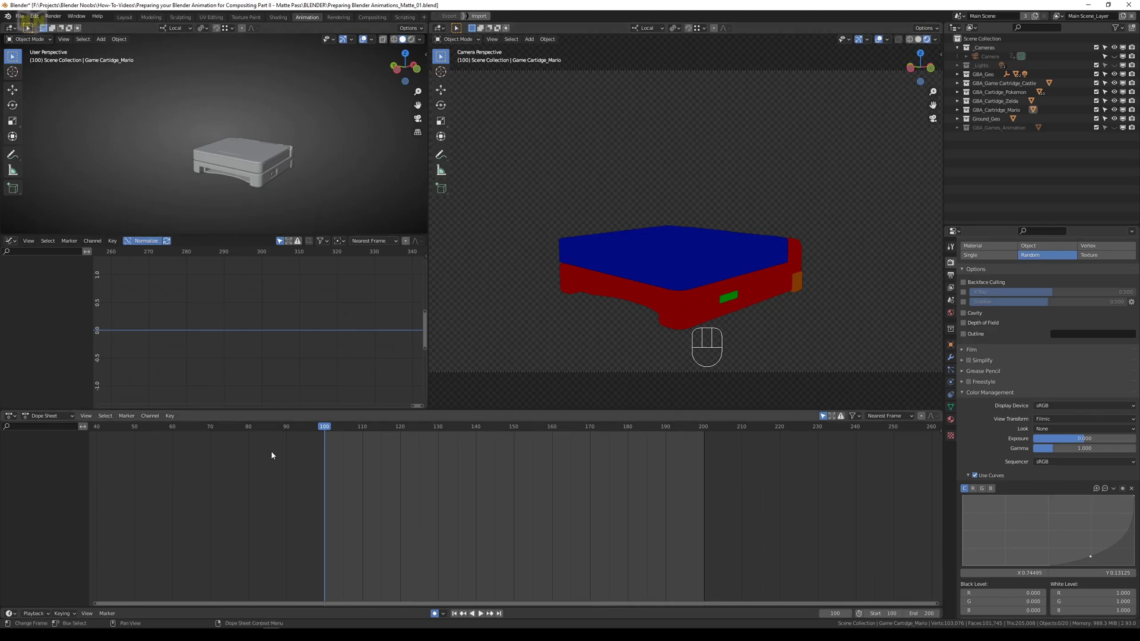
drag(328, 430, 324, 452)
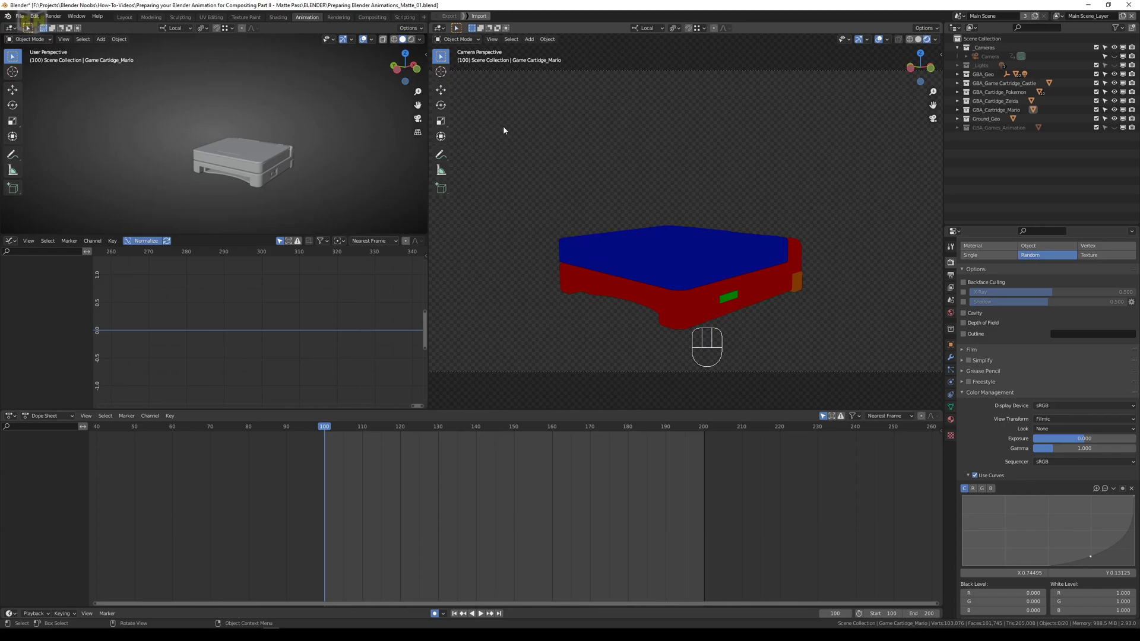
- Set the output path to the RENDERS folder with the Animation_Matte_Pass file name
click(951, 276)
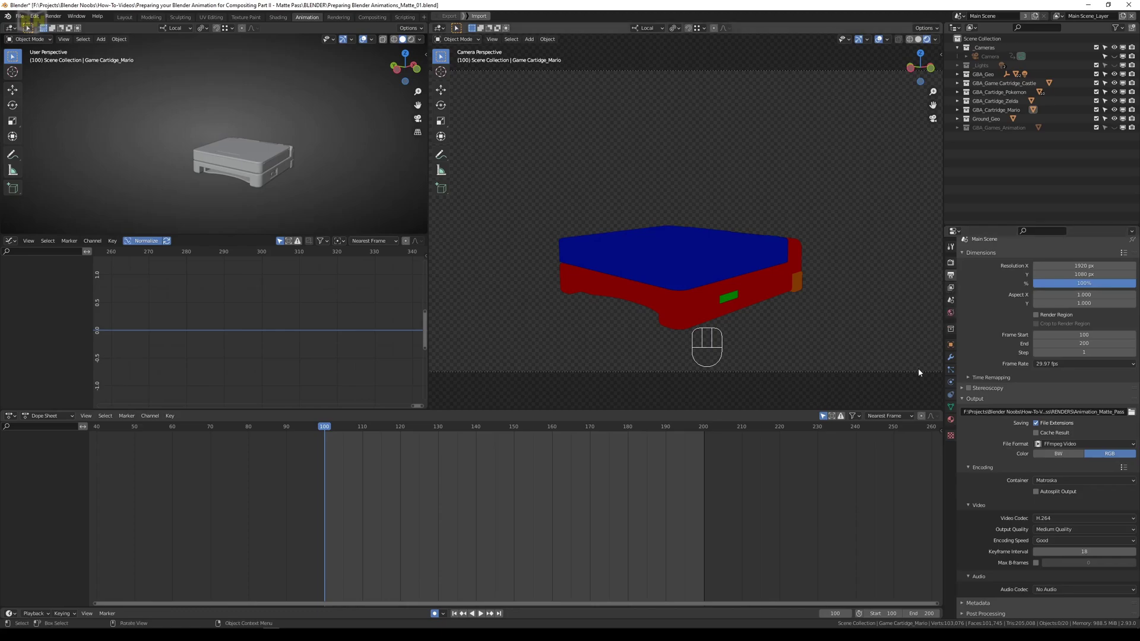
click(1132, 412)
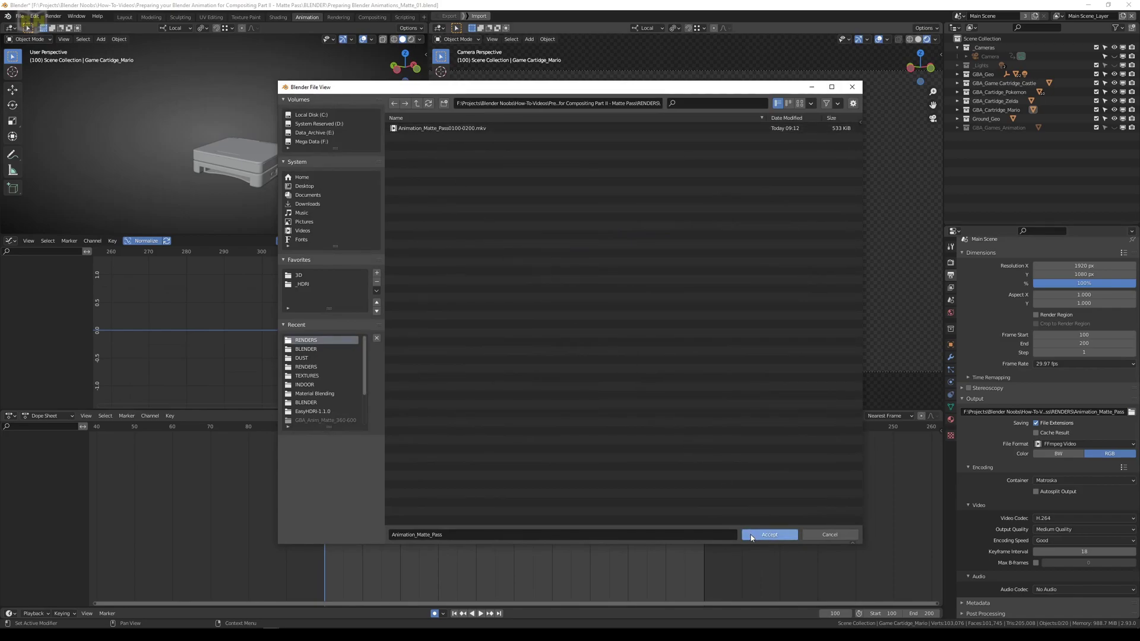
click(770, 534)
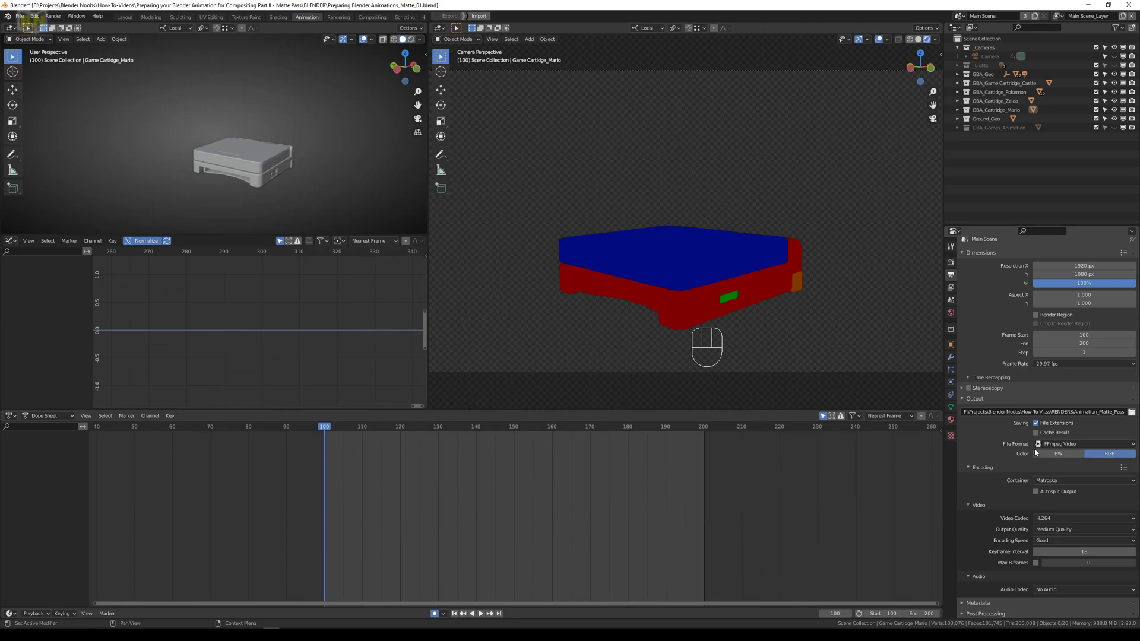
- Set the output file format to PNG with RGBA colour
click(1055, 445)
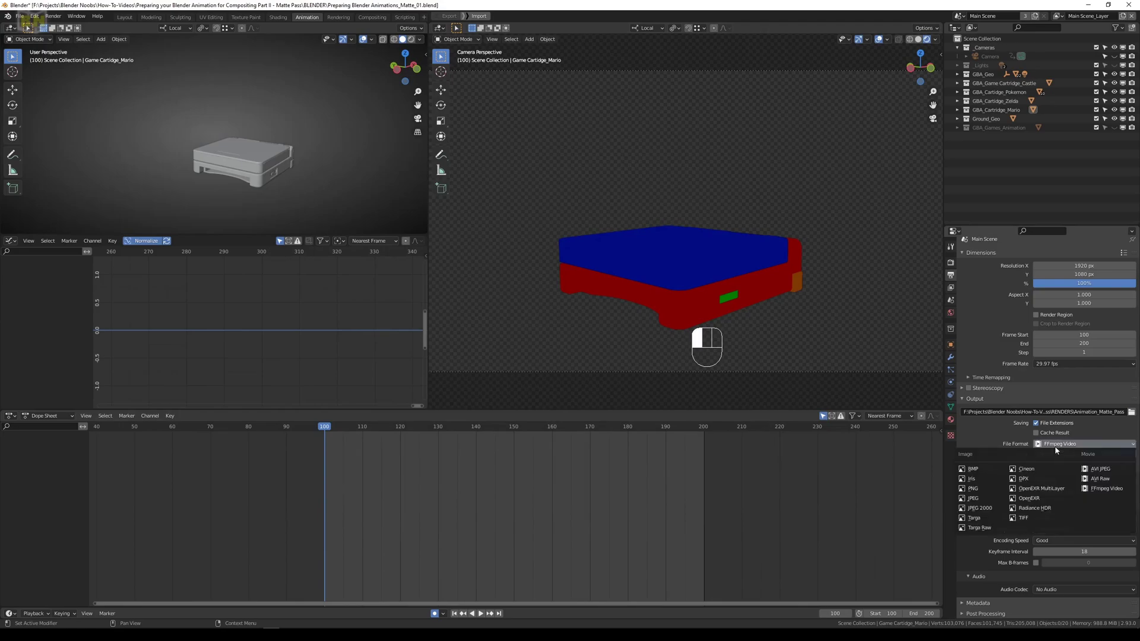
click(977, 490)
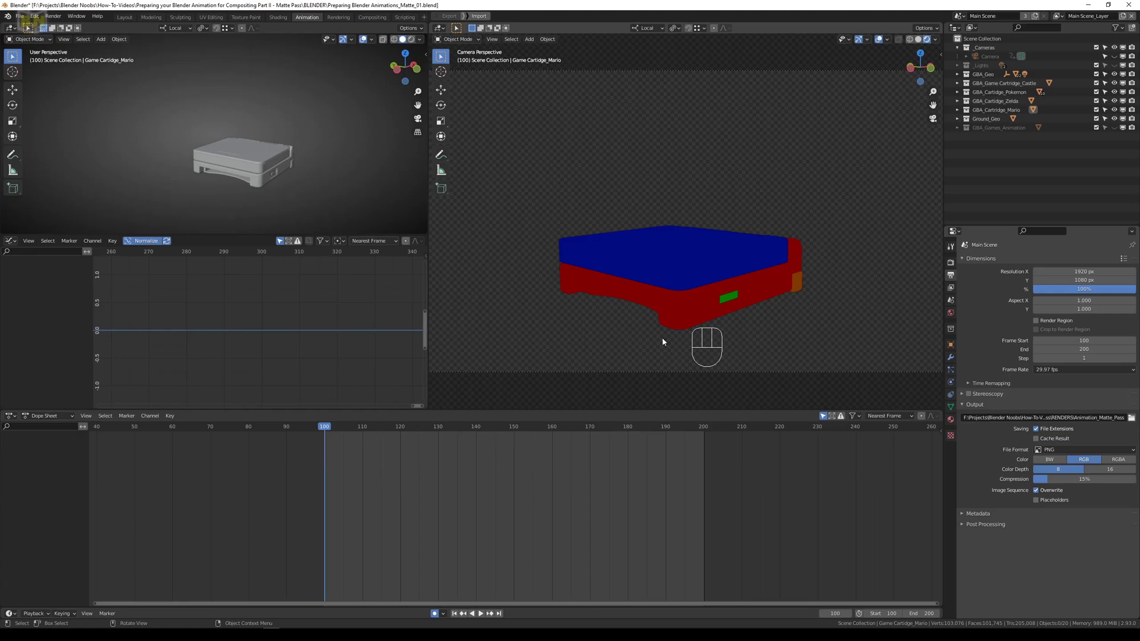
click(1119, 461)
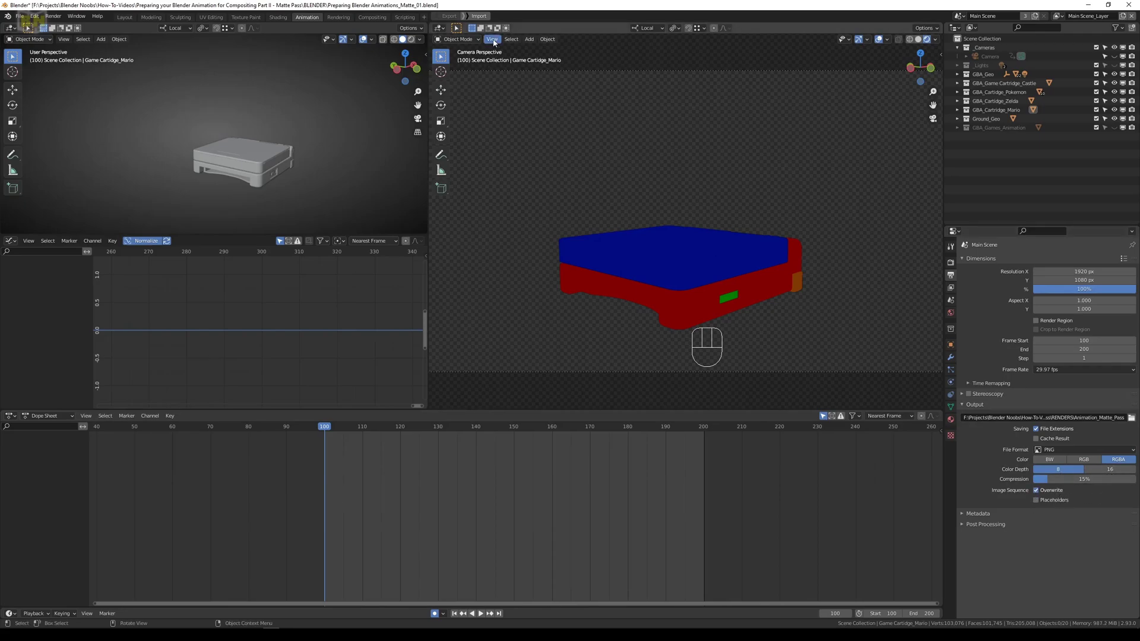
- Run View > Viewport Render Animation for frames 100–200 from the camera view
drag(493, 39, 524, 208)
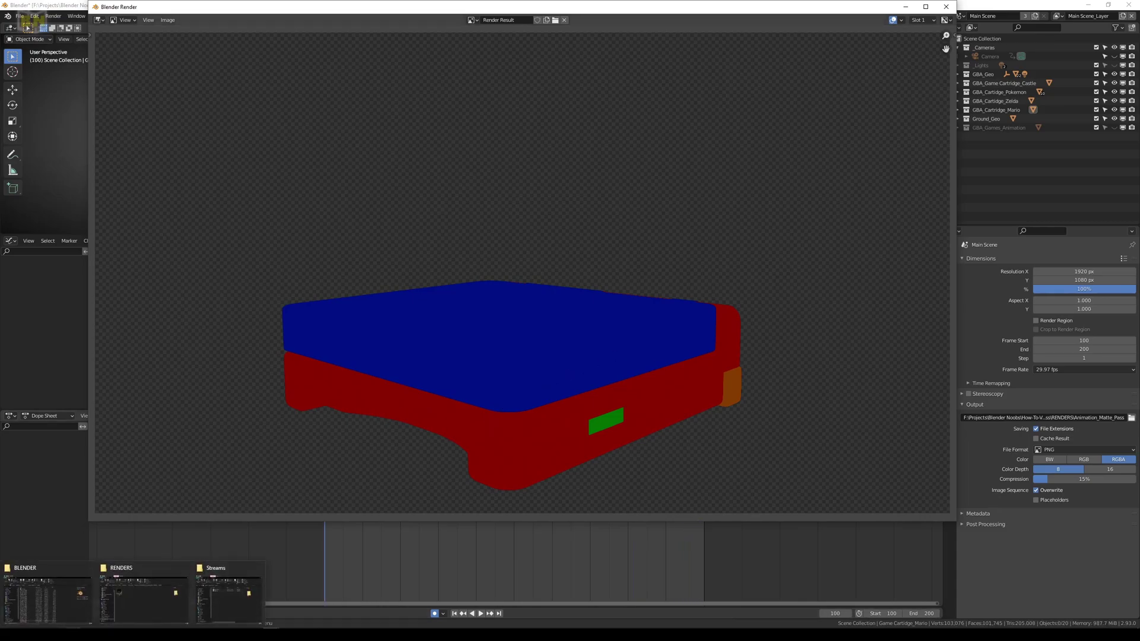
- Show the RENDERS folder in Details view with a widened Name column and browse the PNG frames
click(157, 598)
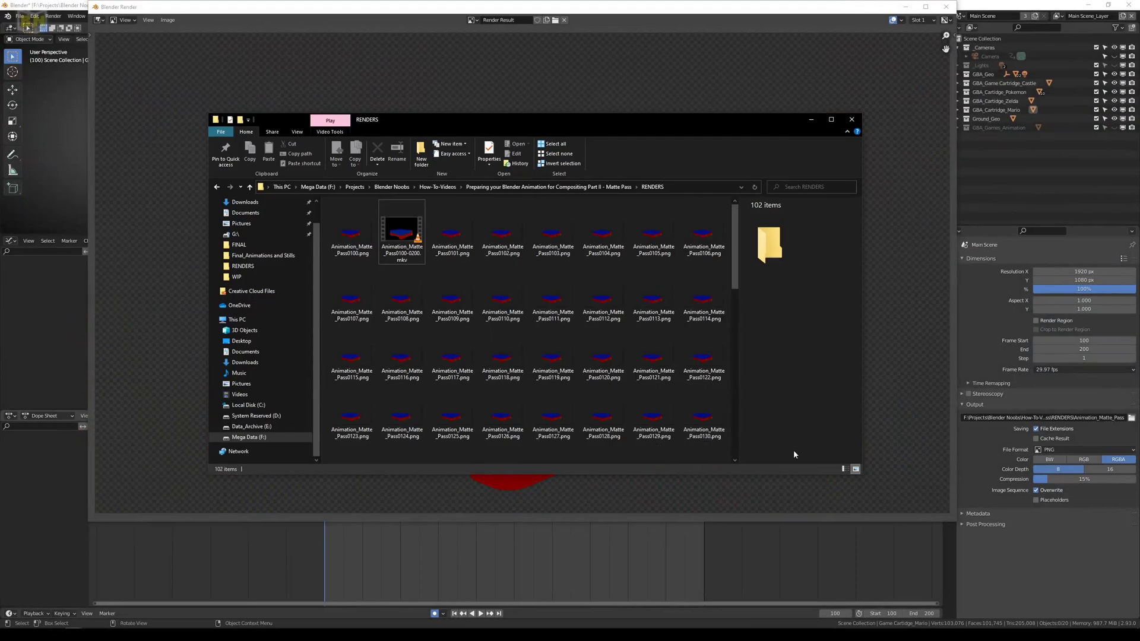
click(843, 469)
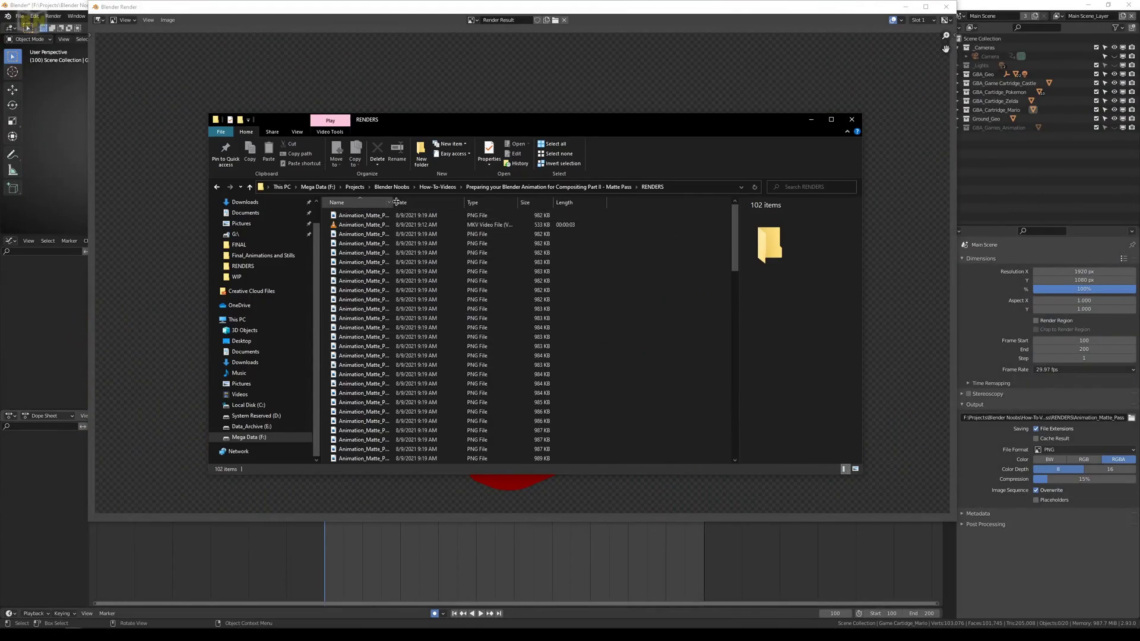
drag(409, 202, 457, 203)
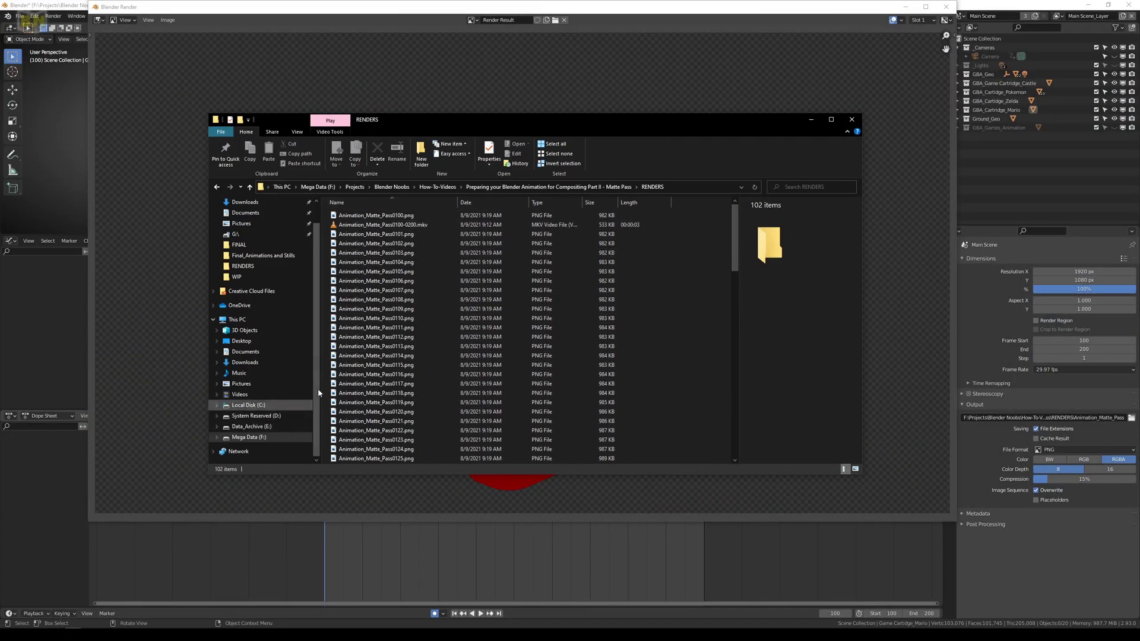
click(389, 215)
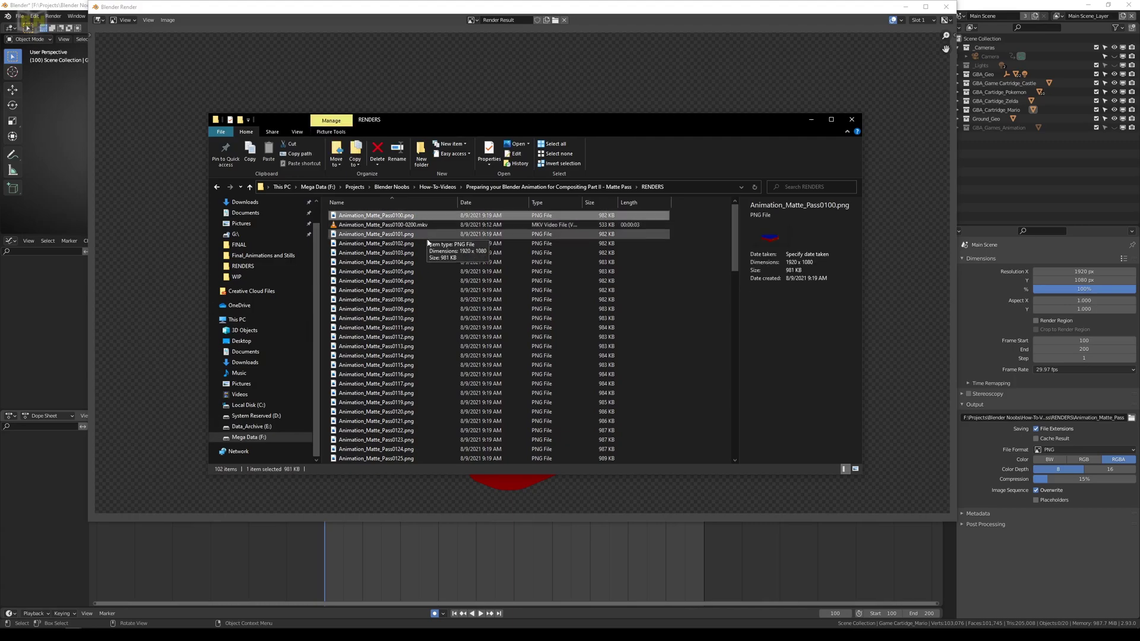
key(Down)
key(Down)
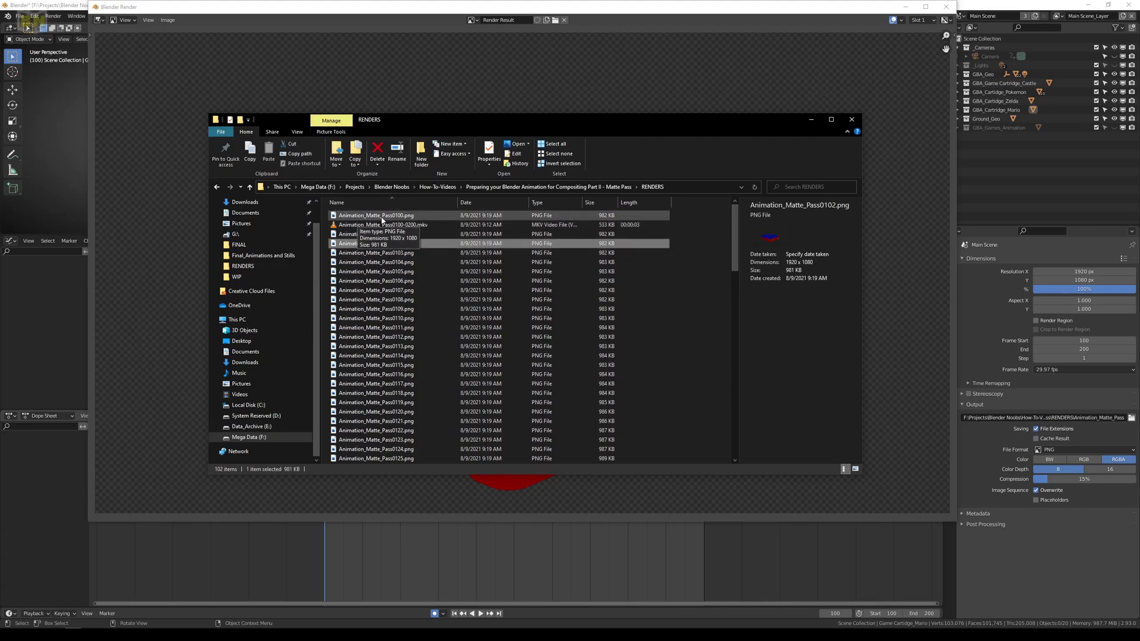
key(Down)
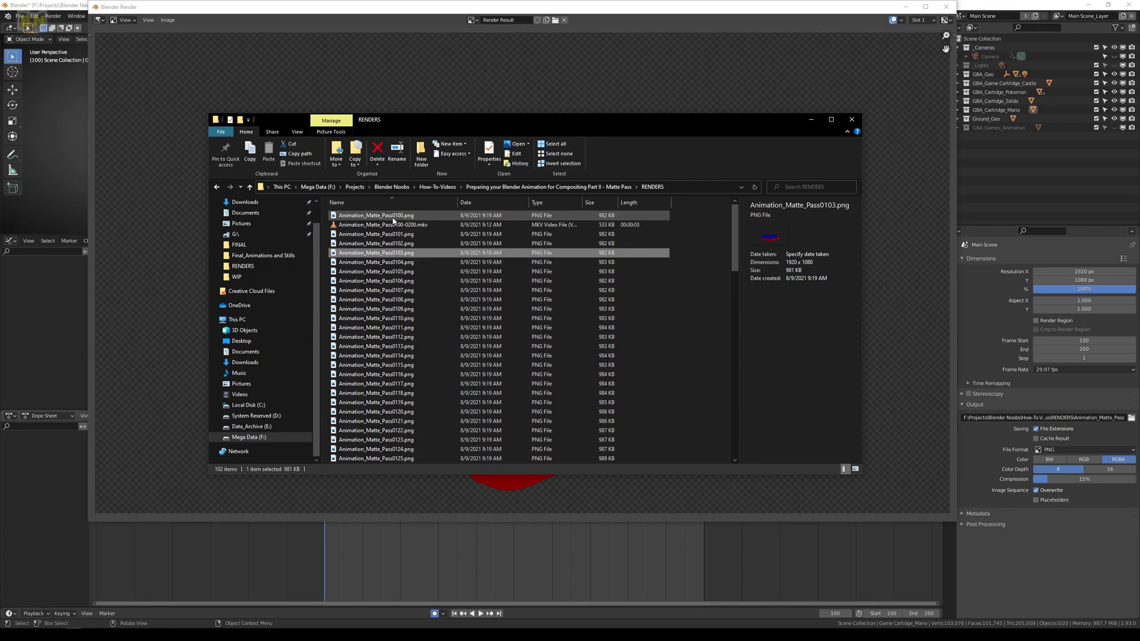
- Preview Animation_Matte_Pass0100.png and a later frame in Photos, then close it and deselect
double_click(393, 216)
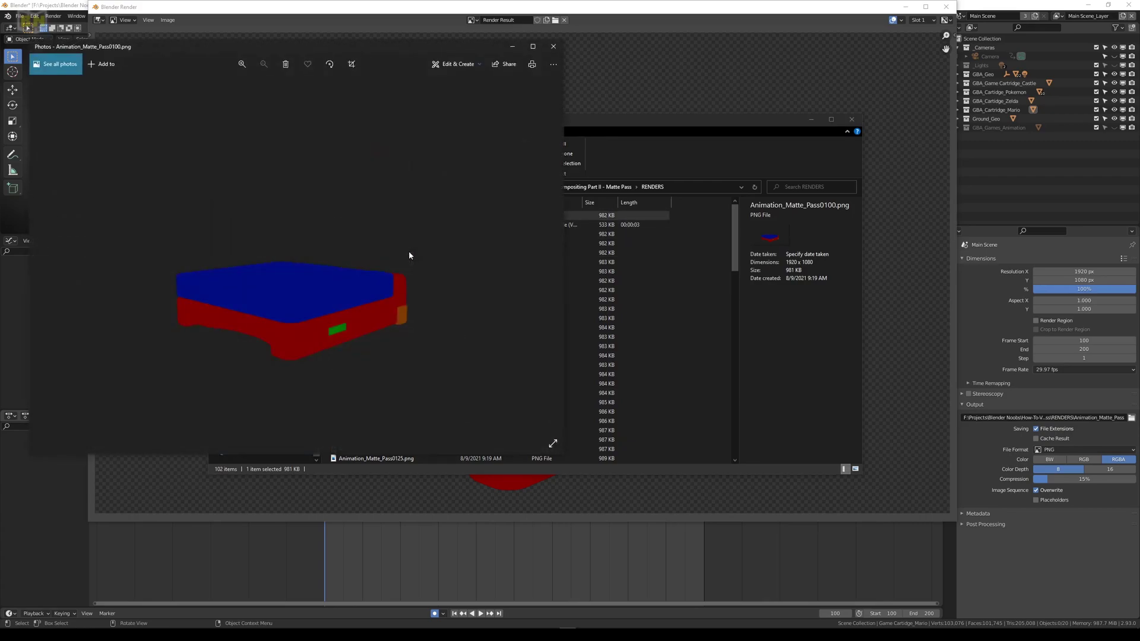
key(Right)
key(Right)
key(Right)
click(554, 46)
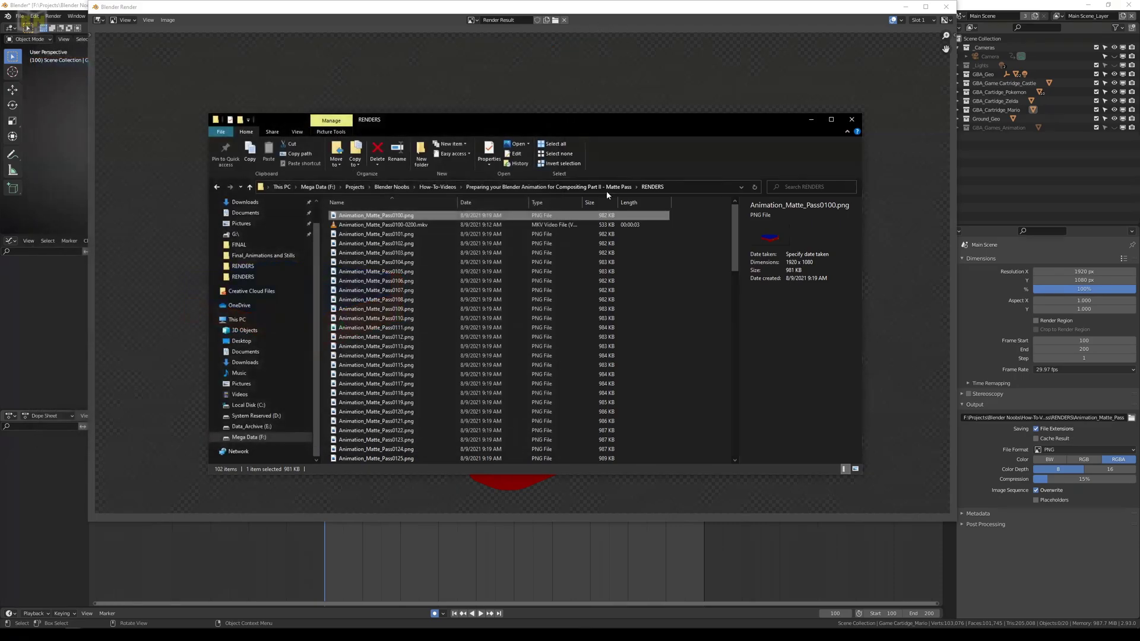
click(678, 300)
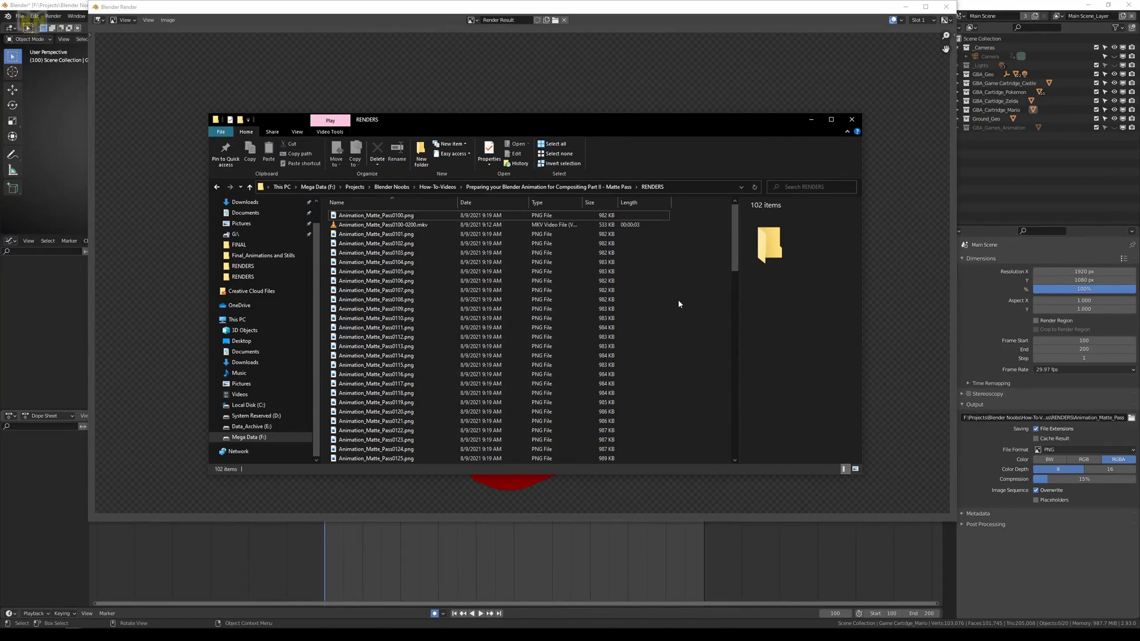